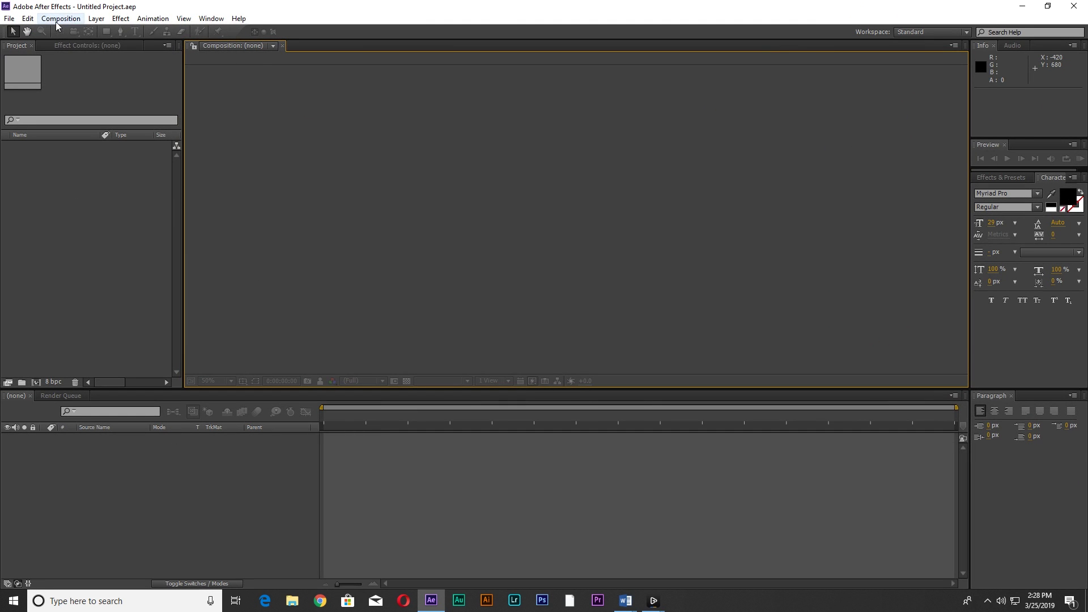
- Create a 1920×1080, 25 fps composition named Mr.Adobe from the HDTV 1080 25 preset
{"action": "left_click", "coordinate": [58, 24]}
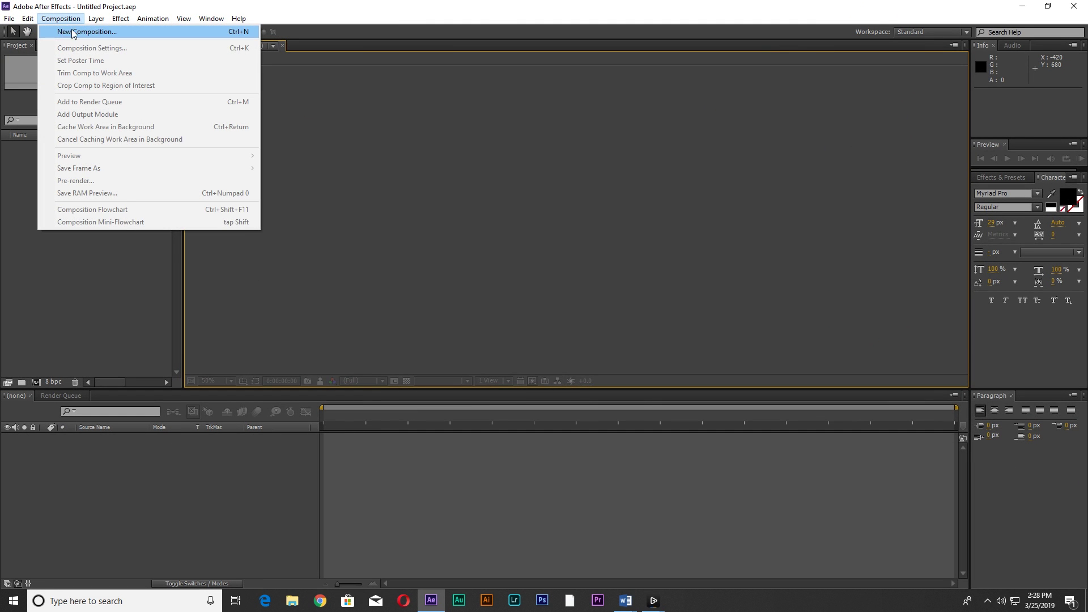
{"action": "left_click", "coordinate": [74, 35]}
{"action": "type", "text": "Mr.Adobe"}
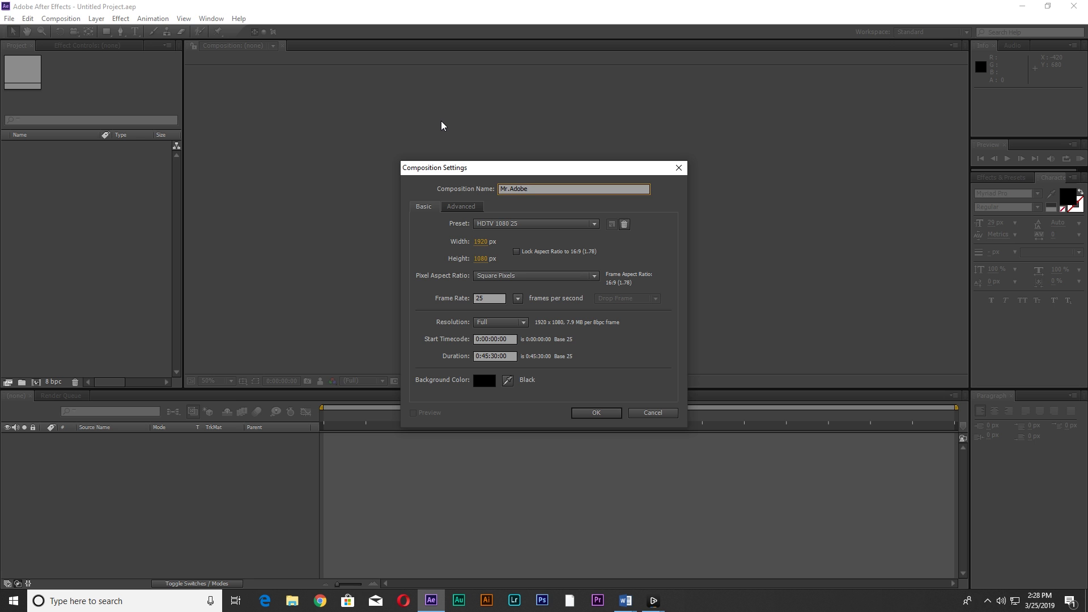
{"action": "key", "text": "Return"}
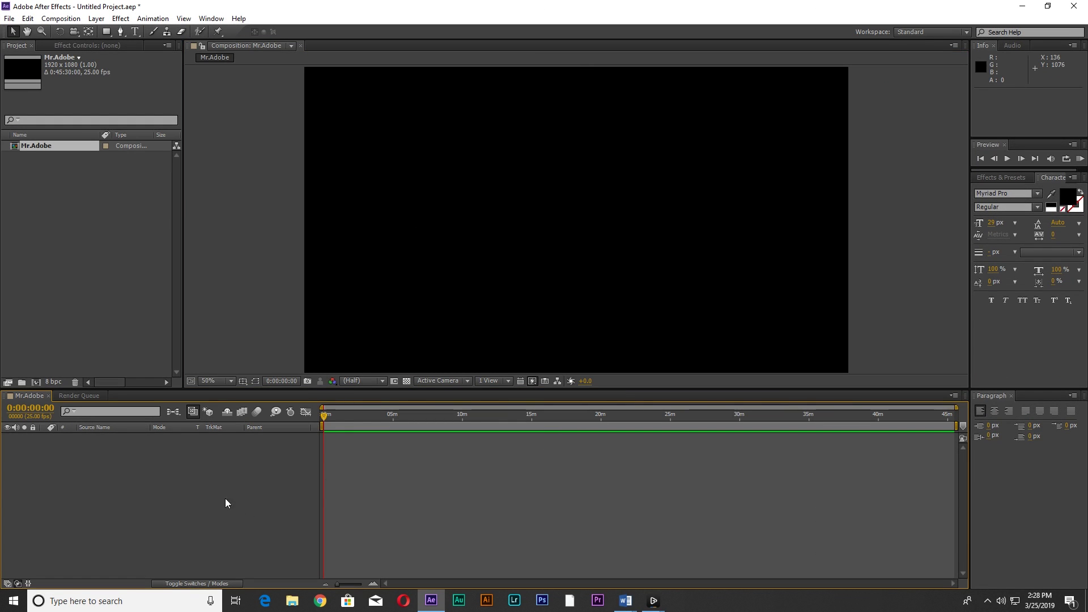
- Add a full-frame bright green solid layer, Green Solid 1, to the Mr.Adobe composition
{"action": "right_click", "coordinate": [179, 509]}
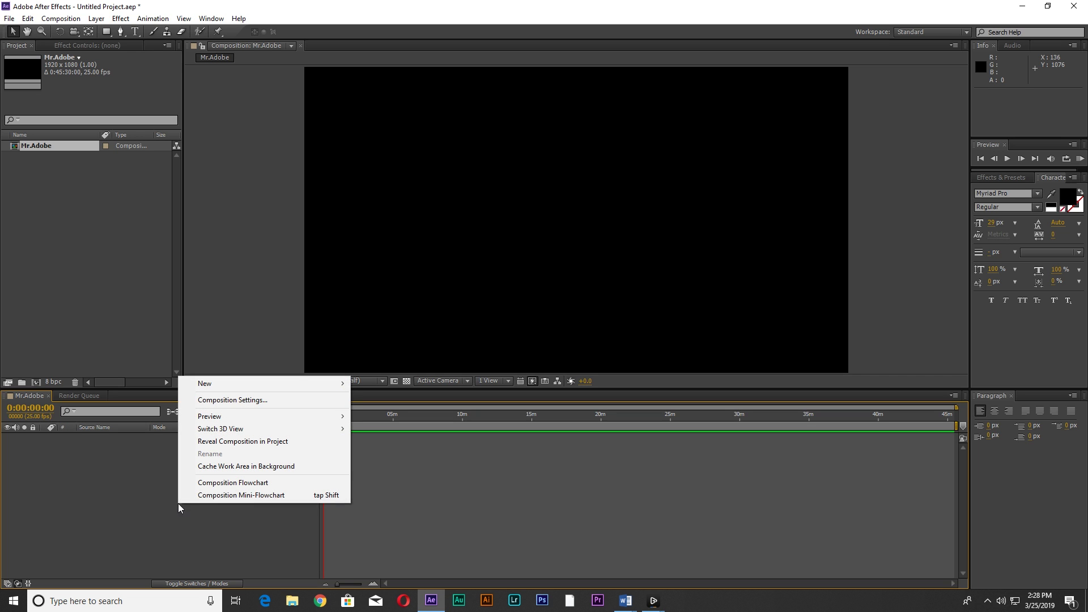
{"action": "mouse_move", "coordinate": [255, 384]}
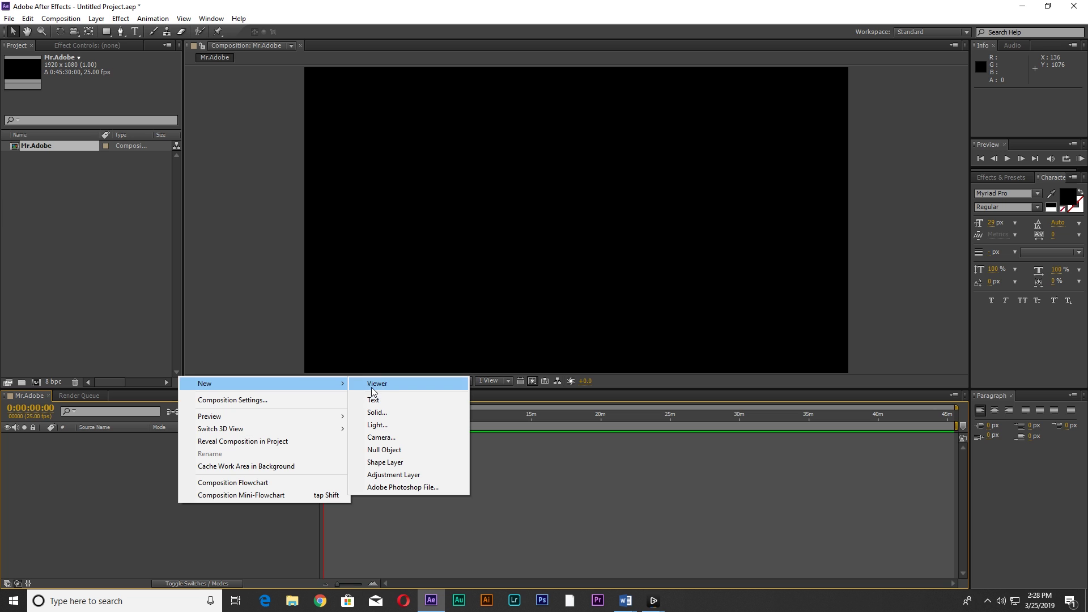
{"action": "left_click", "coordinate": [396, 412]}
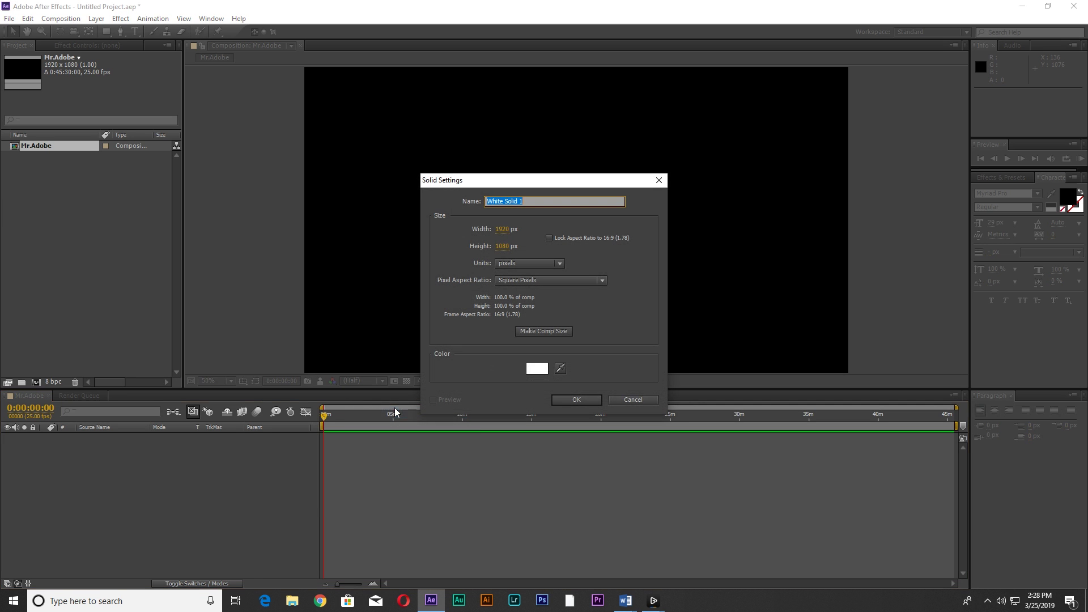
{"action": "left_click", "coordinate": [537, 375]}
{"action": "mouse_move", "coordinate": [532, 314]}
{"action": "left_mouse_down"}
{"action": "mouse_move", "coordinate": [518, 253]}
{"action": "mouse_move", "coordinate": [532, 307]}
{"action": "mouse_move", "coordinate": [609, 220]}
{"action": "left_mouse_up"}
{"action": "left_click", "coordinate": [567, 322]}
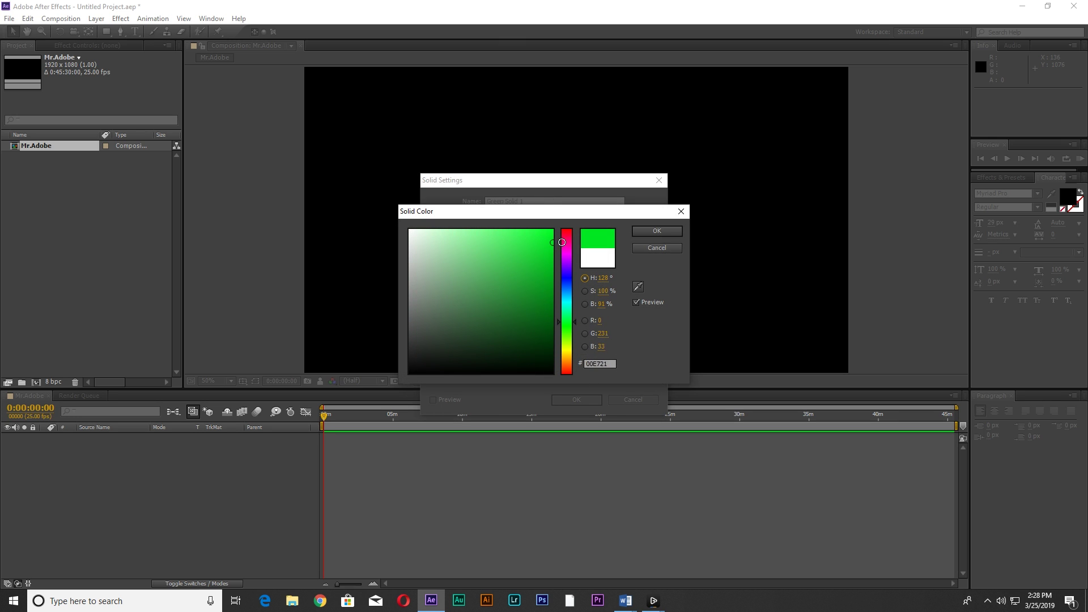
{"action": "left_click", "coordinate": [643, 238]}
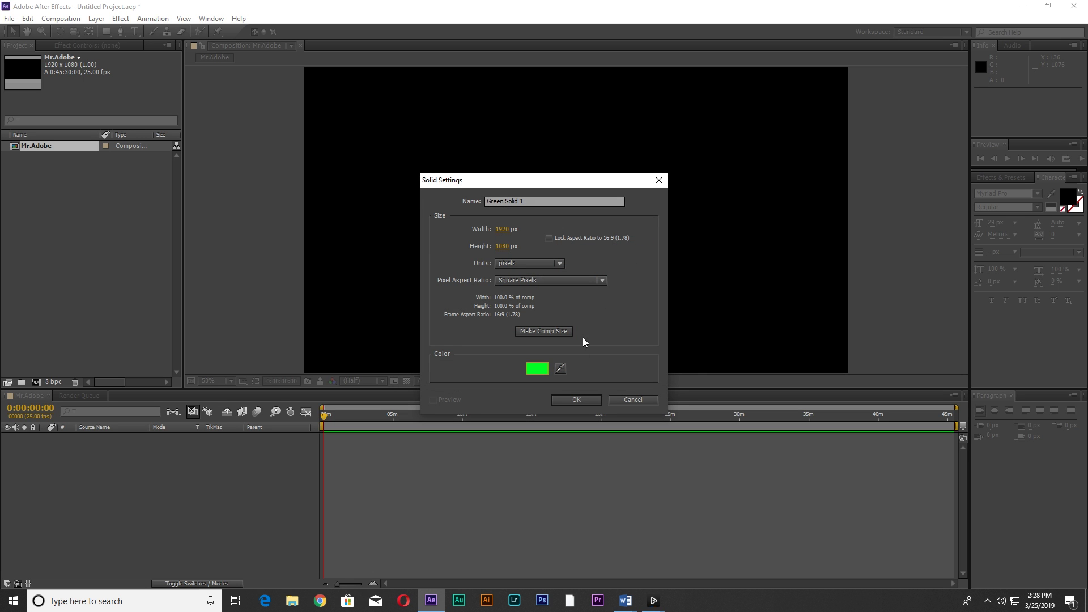
{"action": "left_click", "coordinate": [576, 400]}
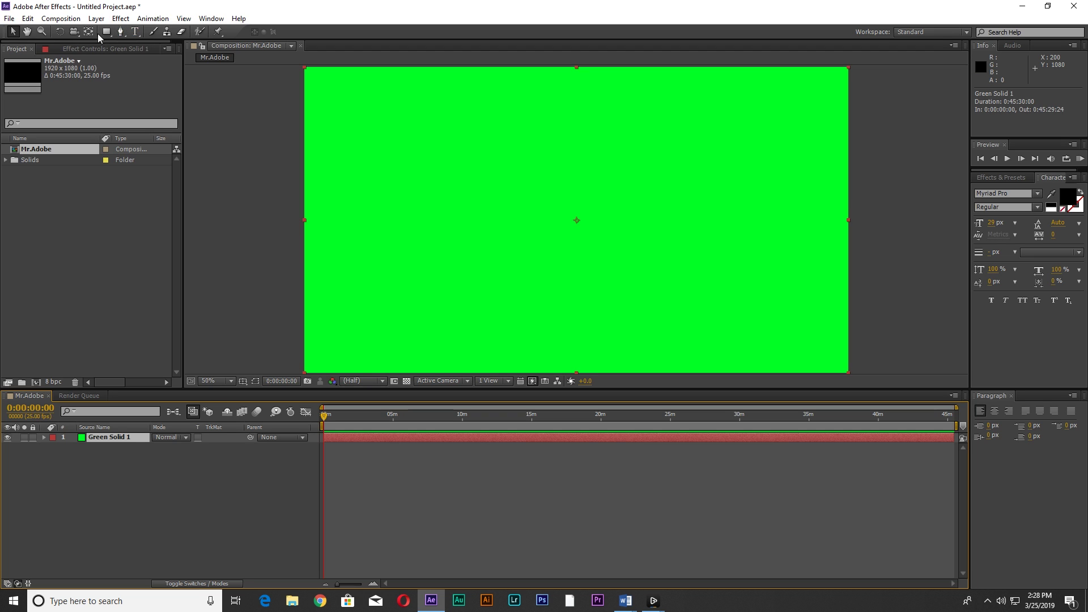
- Type 'Mr Adobe' on the canvas with the Horizontal Type Tool and select all of it
{"action": "left_click", "coordinate": [136, 33]}
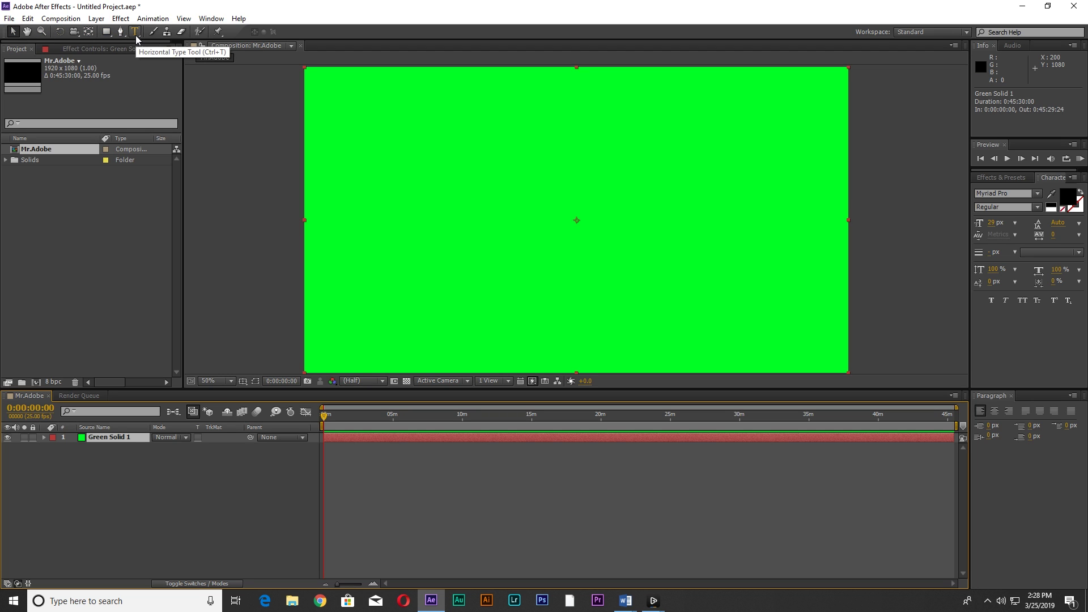
{"action": "left_click", "coordinate": [135, 34]}
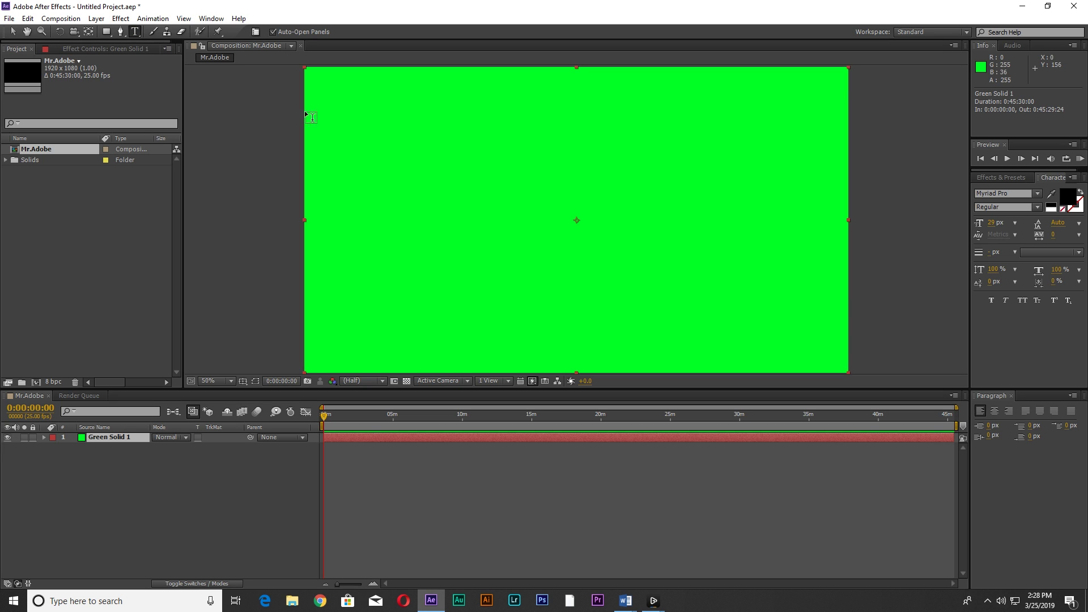
{"action": "left_click", "coordinate": [417, 239]}
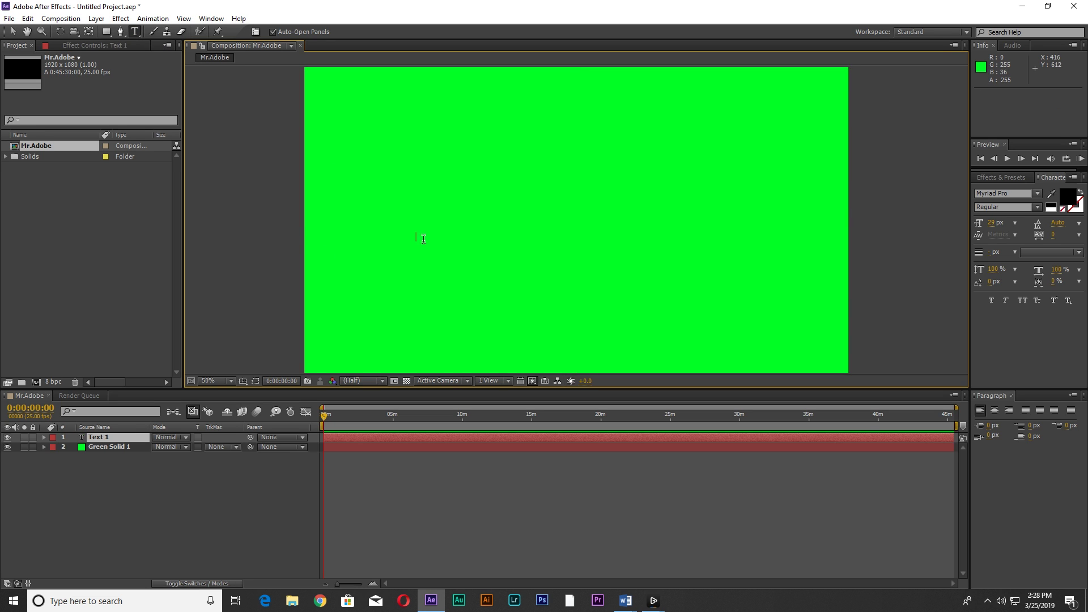
{"action": "type", "text": "Mr"}
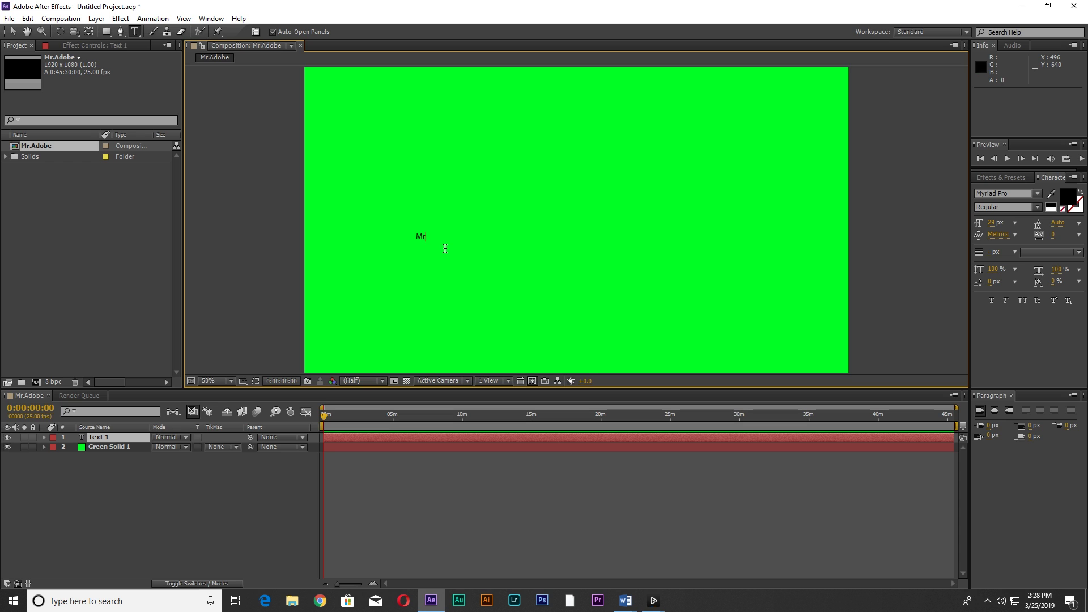
{"action": "type", "text": " Adobe"}
{"action": "key", "text": "ctrl+a"}
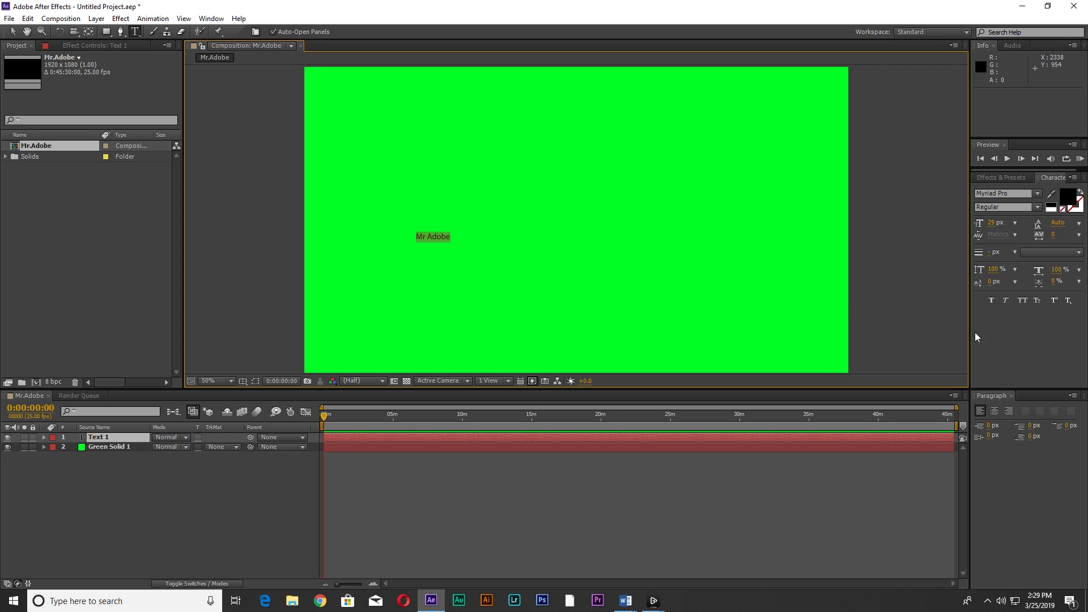
- Make the title larger, white, stroke-only with a thicker outline, then select its layer
{"action": "left_click_drag", "start_coordinate": [993, 225], "coordinate": [1085, 219]}
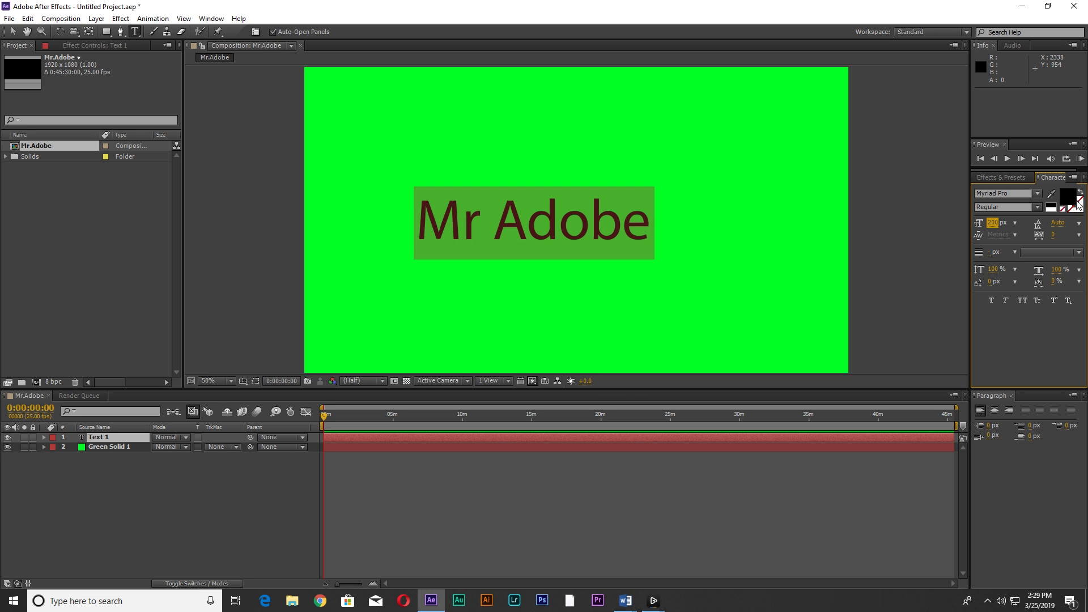
{"action": "left_click", "coordinate": [1067, 196]}
{"action": "left_click_drag", "start_coordinate": [503, 272], "coordinate": [367, 195]}
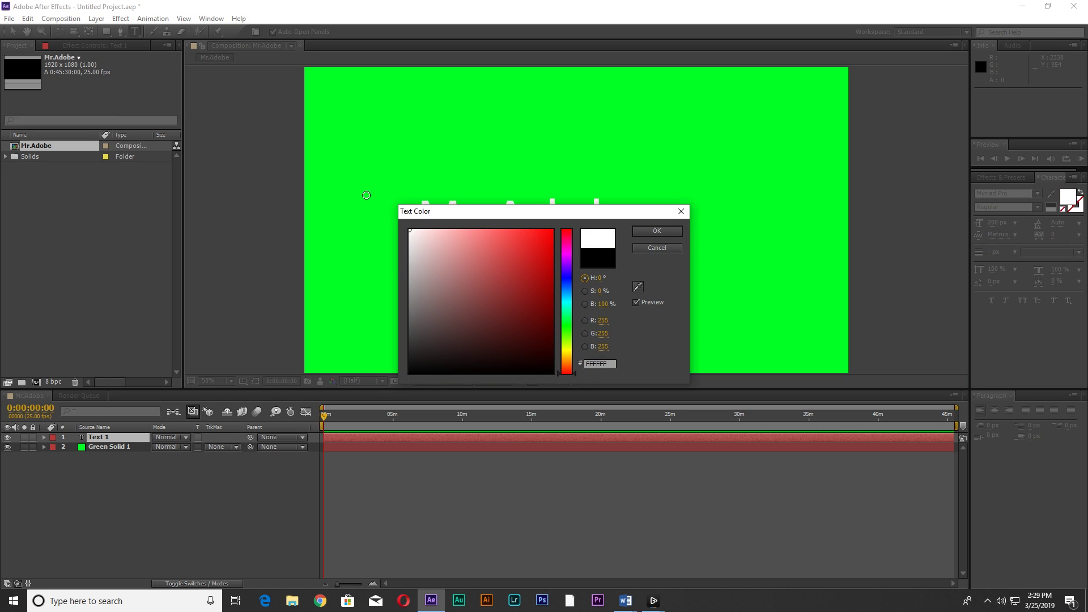
{"action": "left_click", "coordinate": [658, 231]}
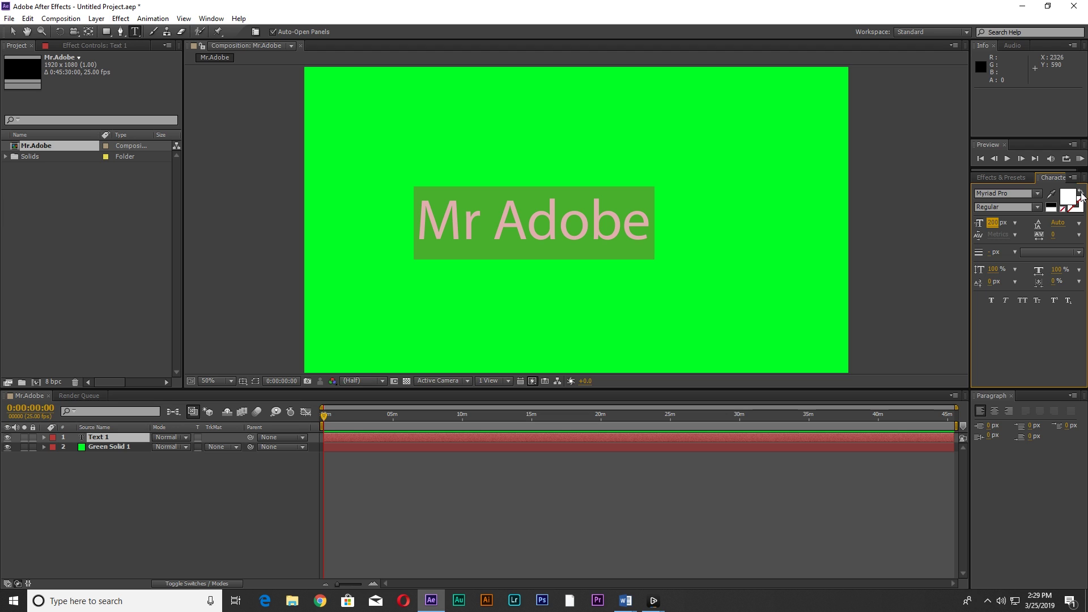
{"action": "left_click", "coordinate": [1082, 192]}
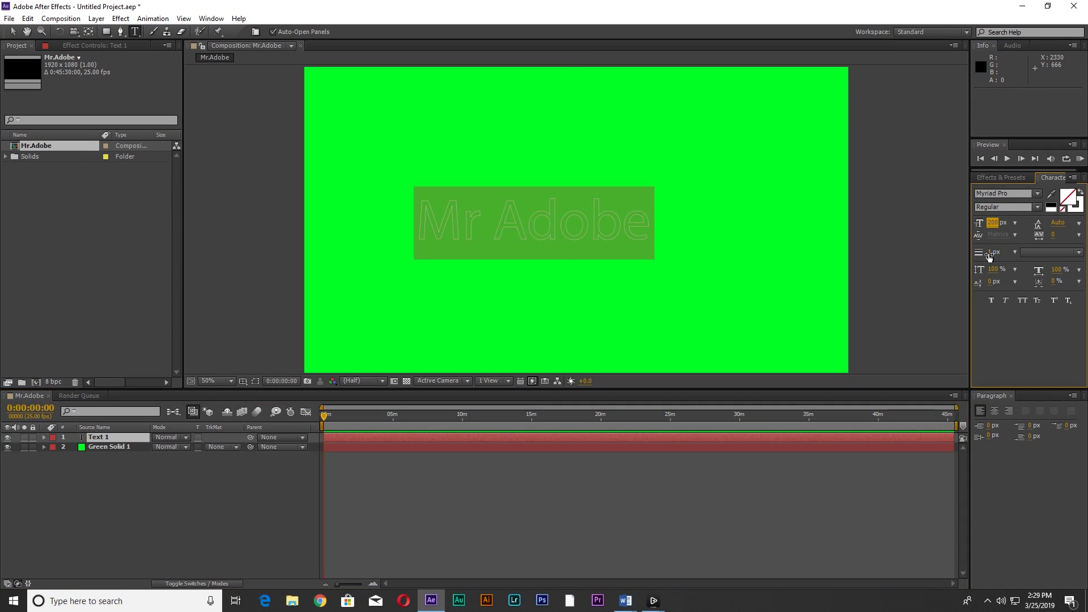
{"action": "left_click_drag", "start_coordinate": [989, 257], "coordinate": [989, 225]}
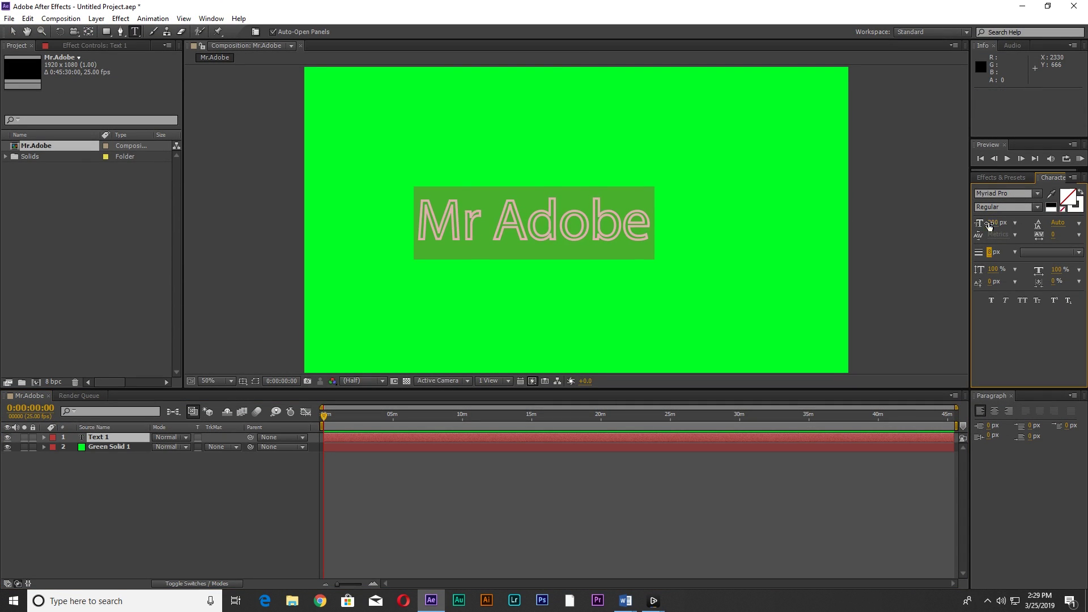
{"action": "left_click", "coordinate": [13, 31]}
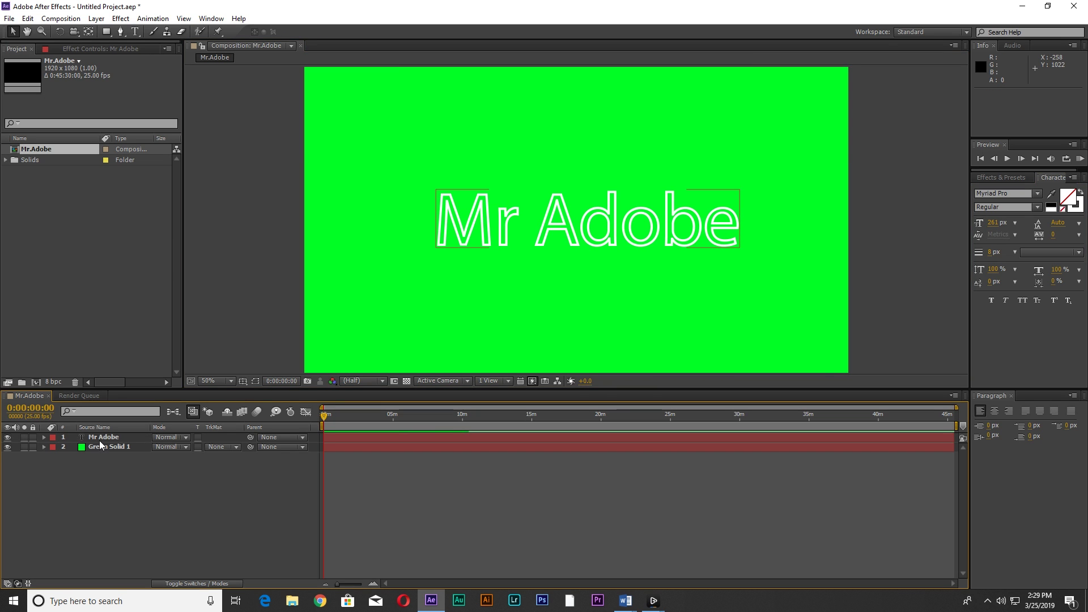
{"action": "left_click", "coordinate": [100, 439]}
- Convert the Mr Adobe title into a shape layer and twirl open its contents
{"action": "right_click", "coordinate": [100, 439]}
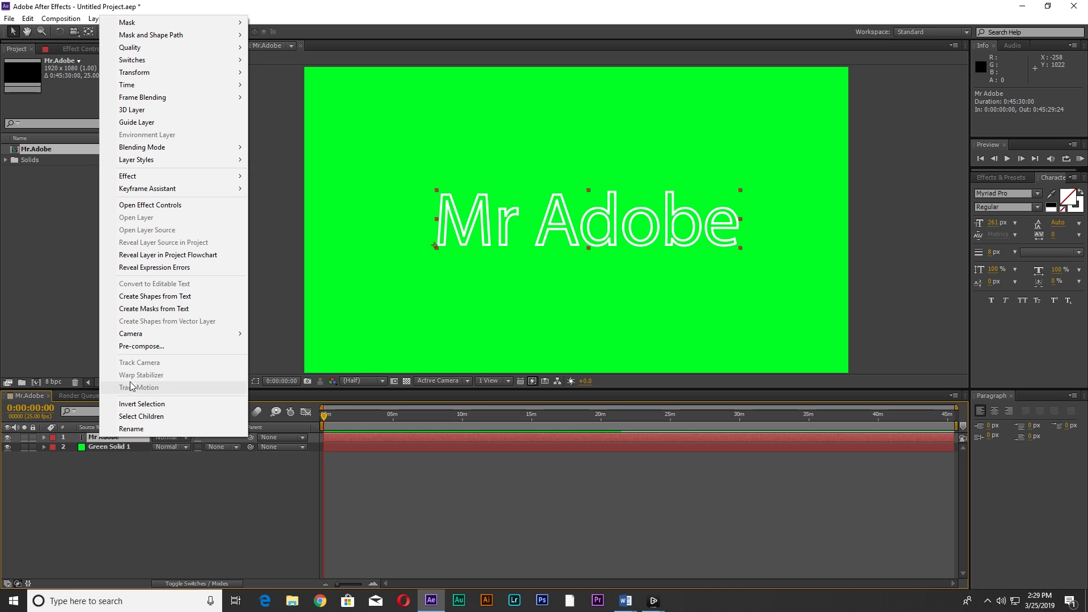
{"action": "left_click", "coordinate": [165, 302]}
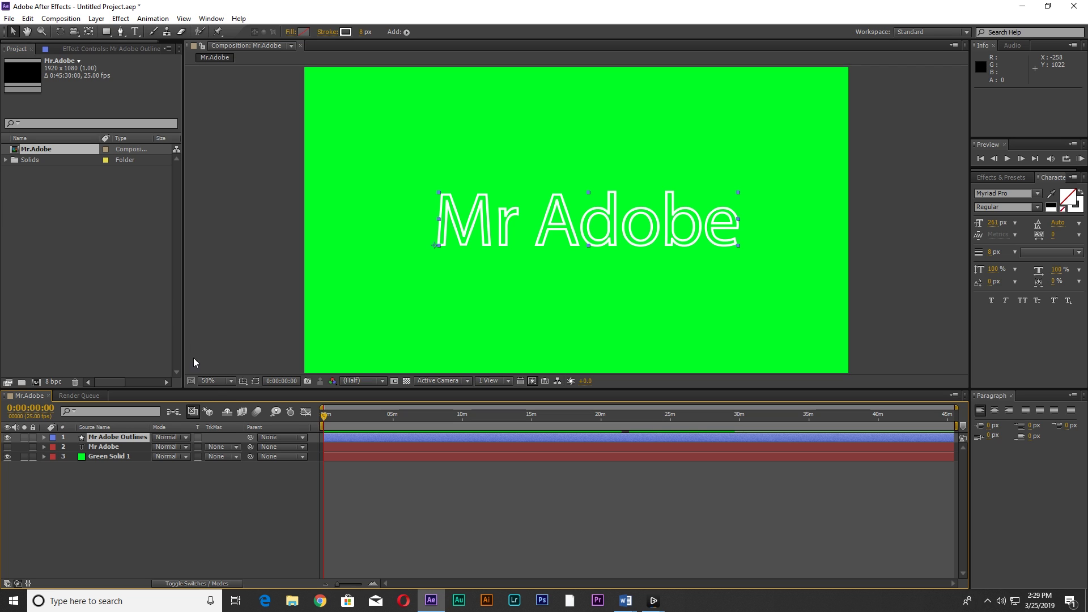
{"action": "mouse_move", "coordinate": [327, 422]}
{"action": "left_mouse_down"}
{"action": "mouse_move", "coordinate": [421, 422]}
{"action": "mouse_move", "coordinate": [323, 425]}
{"action": "left_mouse_up"}
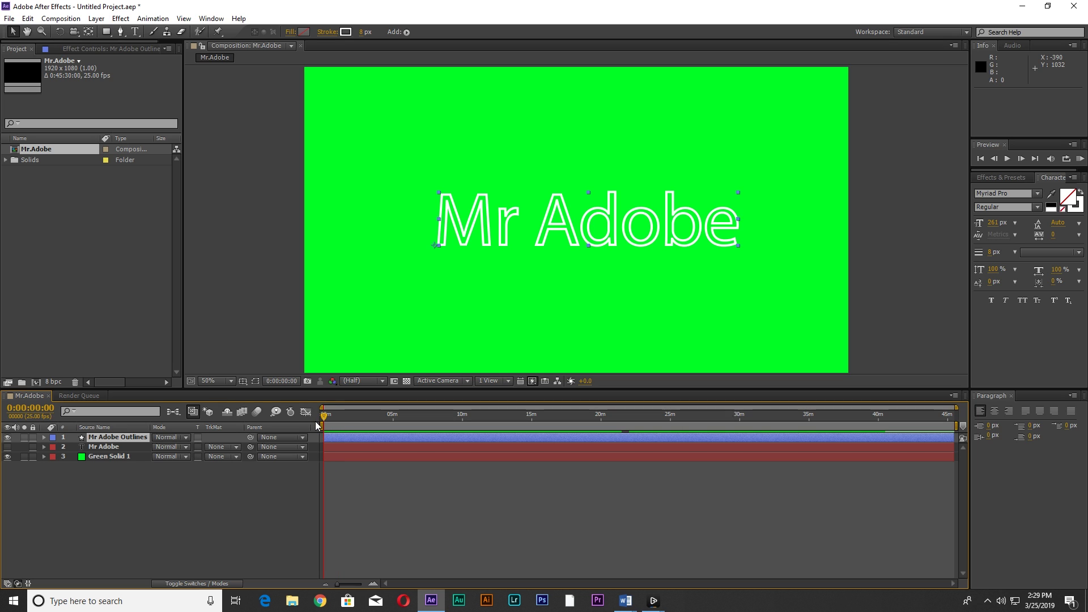
{"action": "left_click", "coordinate": [44, 437]}
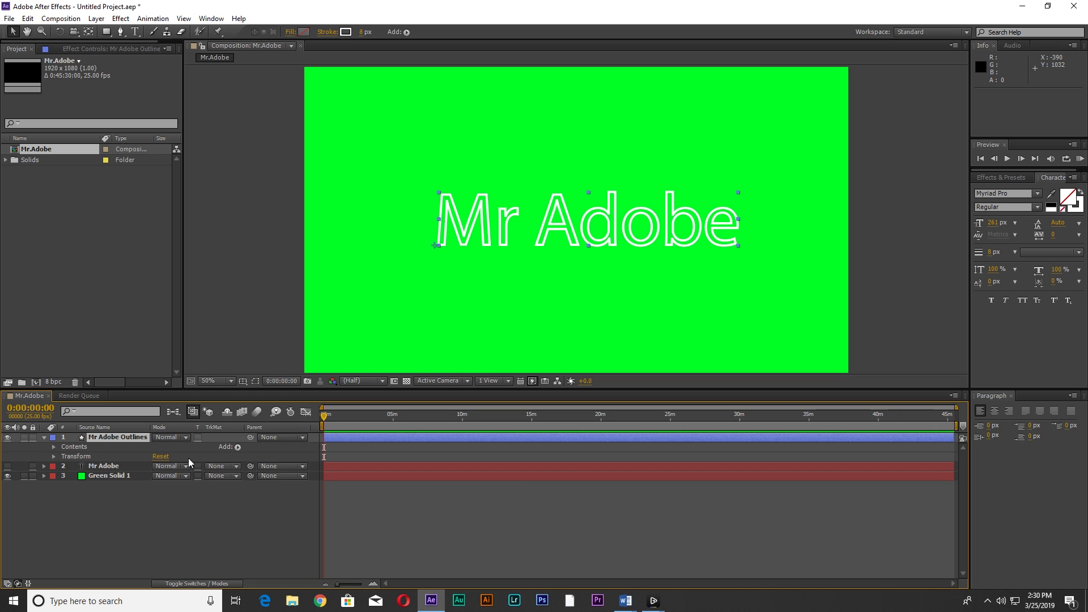
- Add Trim Paths to Mr Adobe Outlines, expand its settings, and set the playhead near 0:00:17:04
{"action": "left_click", "coordinate": [237, 447]}
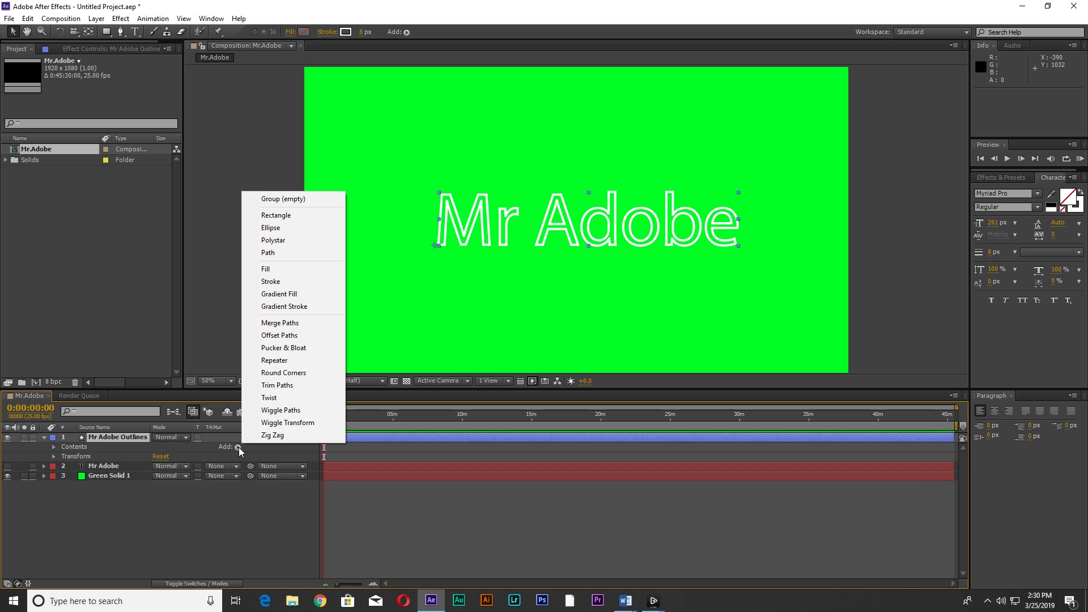
{"action": "left_click", "coordinate": [274, 387]}
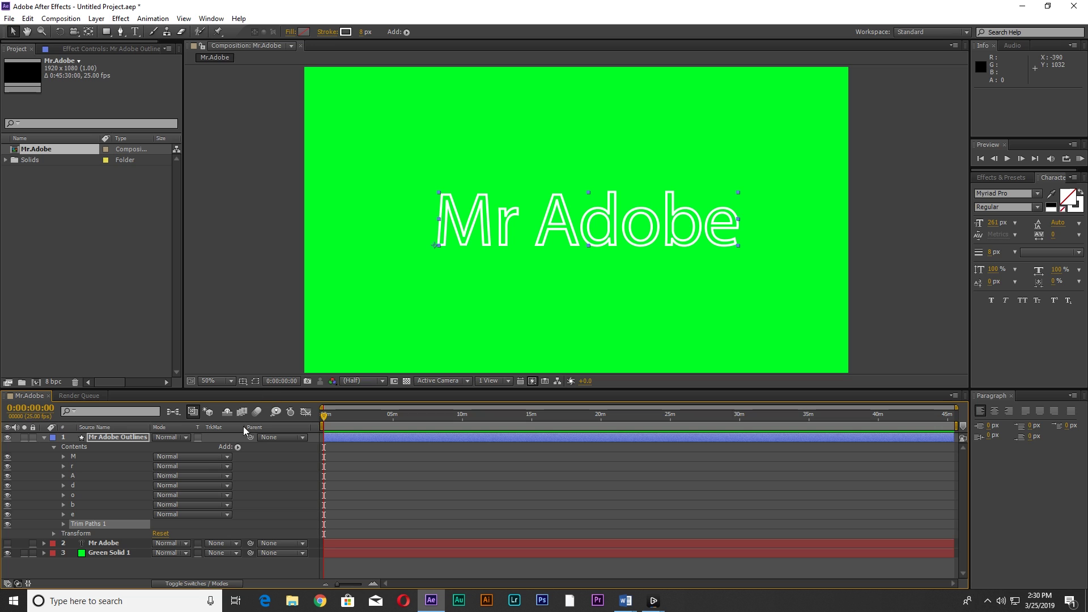
{"action": "left_click", "coordinate": [63, 526]}
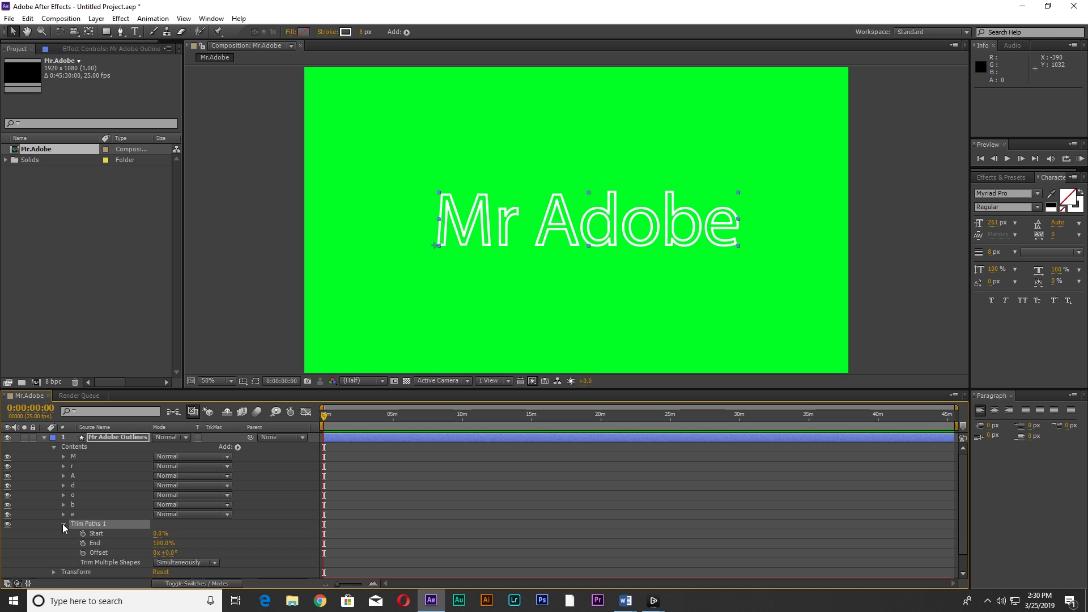
{"action": "left_click", "coordinate": [330, 418]}
{"action": "left_click_drag", "start_coordinate": [333, 419], "coordinate": [327, 418]}
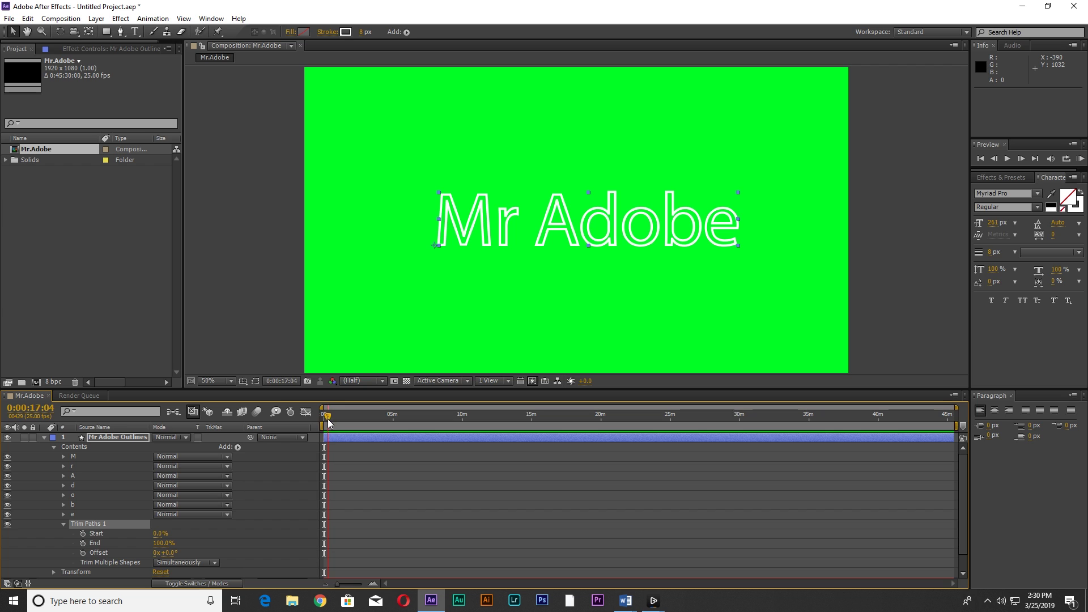
- Keyframe the Trim Paths Start value at 100% at 0:00:17:04
{"action": "left_click", "coordinate": [83, 533]}
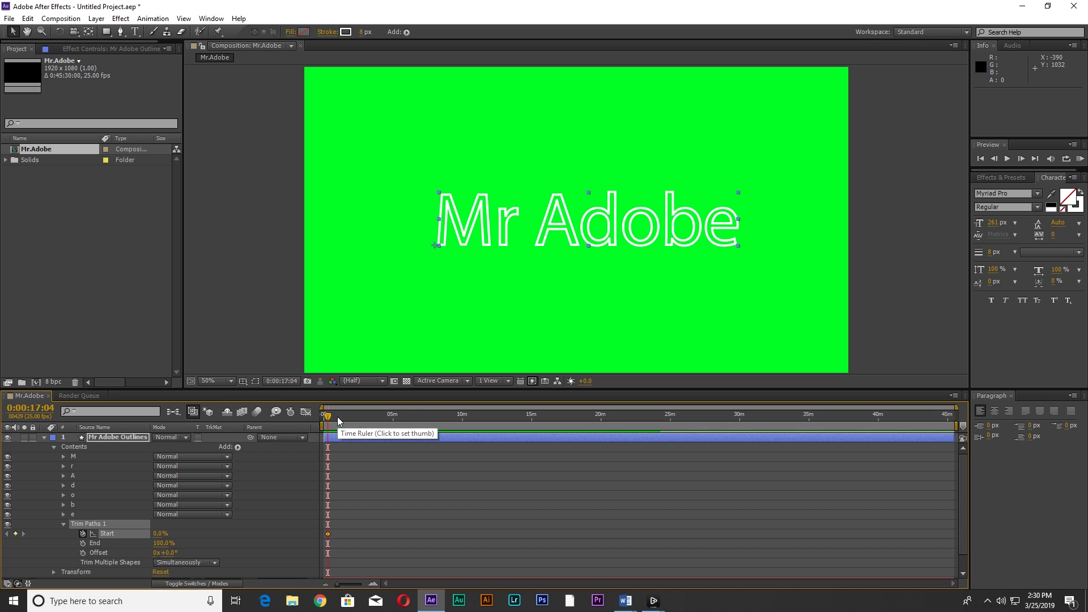
{"action": "key", "text": "equal"}
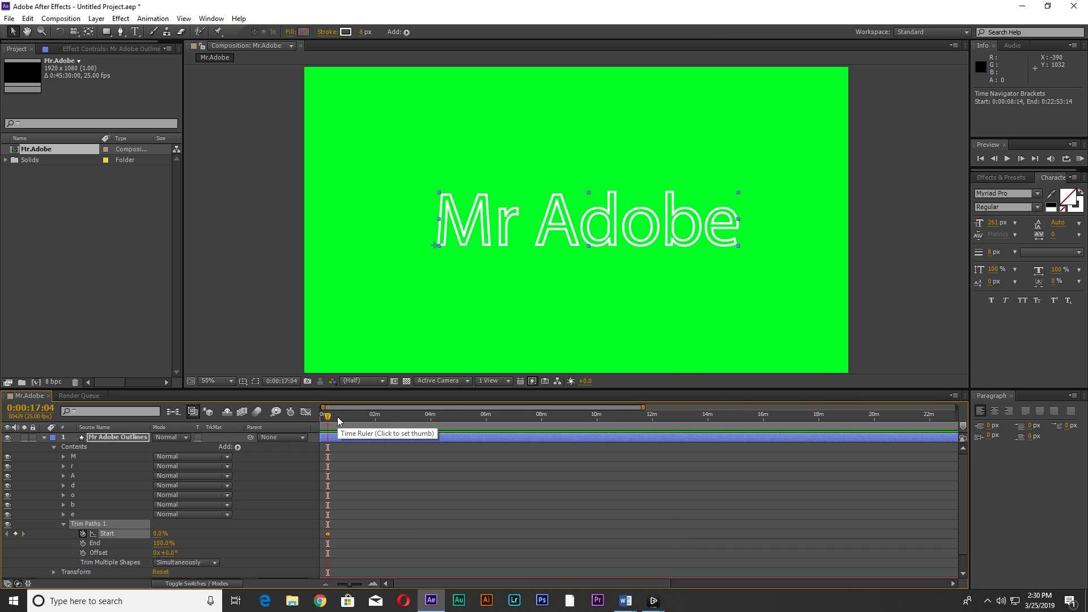
{"action": "key", "text": "equal"}
{"action": "key", "text": "equal"}
{"action": "key", "text": "equal"}
{"action": "key", "text": "equal"}
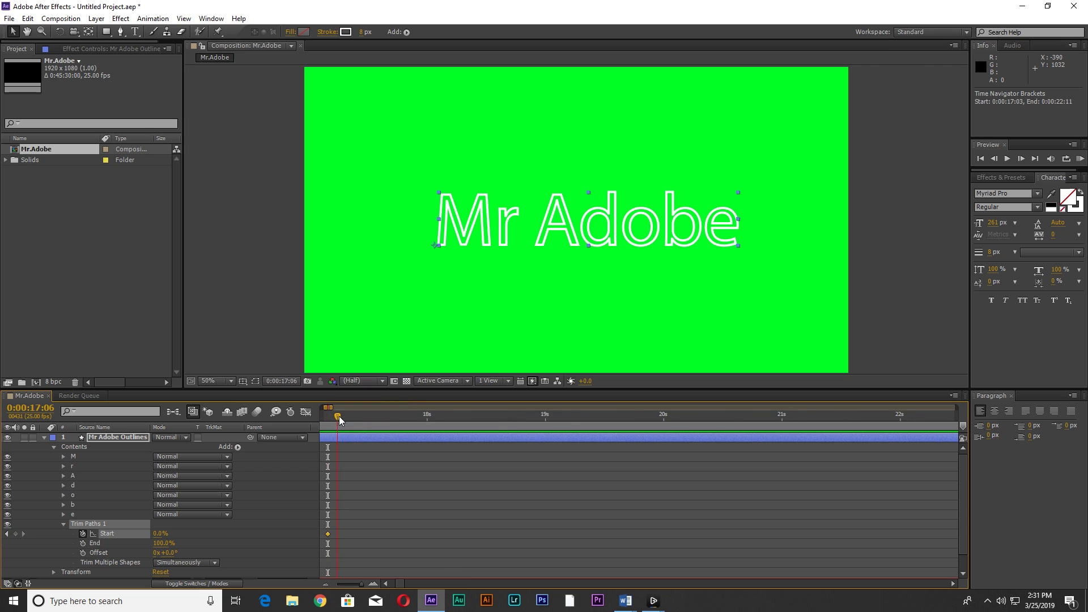
{"action": "left_click_drag", "start_coordinate": [349, 418], "coordinate": [392, 426]}
{"action": "key", "text": "j"}
- Add a 0% Start keyframe at 0:00:17:19 and marquee-select both Start keyframes
{"action": "left_click_drag", "start_coordinate": [159, 534], "coordinate": [230, 528]}
{"action": "key", "text": "k"}
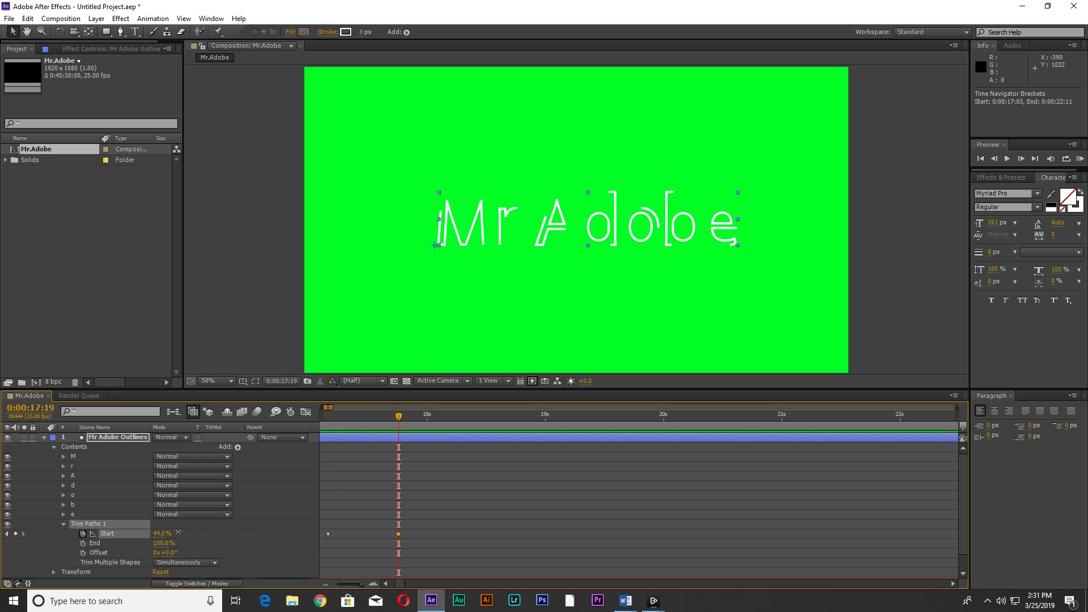
{"action": "left_click", "coordinate": [6, 534]}
{"action": "left_click_drag", "start_coordinate": [484, 518], "coordinate": [312, 567]}
{"action": "scroll", "coordinate": [639, 479], "scroll_direction": "right", "scroll_amount": 3}
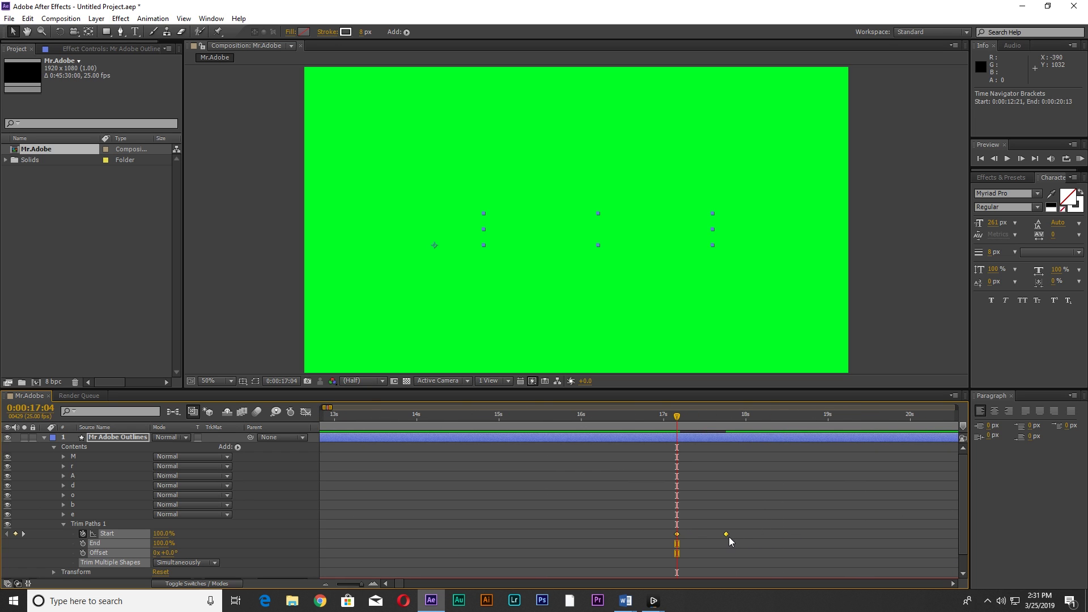
- Apply Easy Ease to both Start keyframes and scrub to preview the draw-on
{"action": "right_click", "coordinate": [728, 538]}
{"action": "mouse_move", "coordinate": [775, 526]}
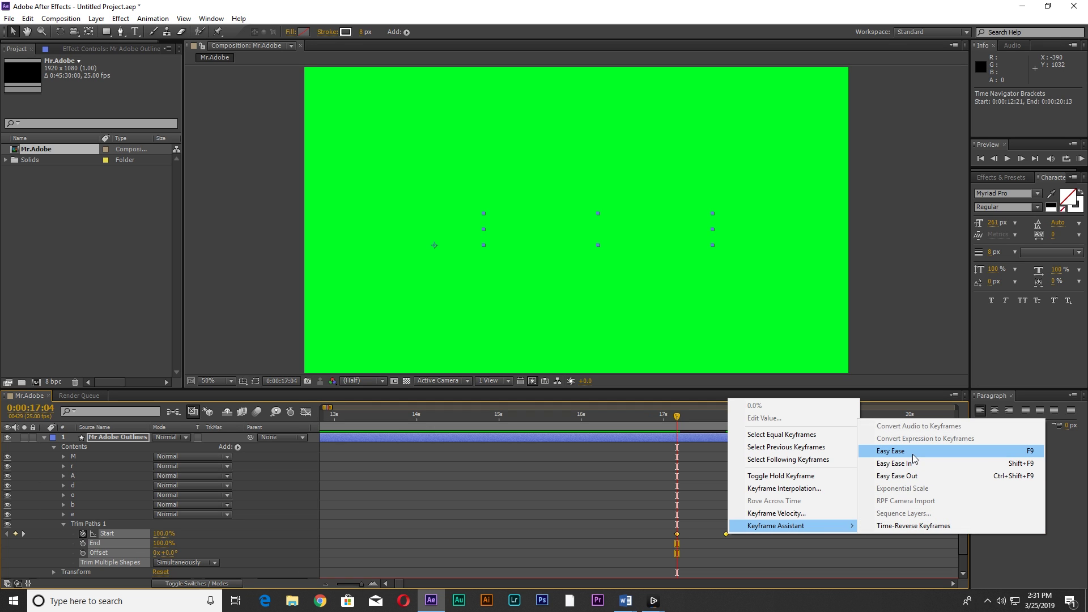
{"action": "left_click", "coordinate": [914, 452]}
{"action": "mouse_move", "coordinate": [682, 423]}
{"action": "left_mouse_down"}
{"action": "mouse_move", "coordinate": [710, 424]}
{"action": "mouse_move", "coordinate": [684, 426]}
{"action": "mouse_move", "coordinate": [710, 429]}
{"action": "mouse_move", "coordinate": [697, 426]}
{"action": "left_mouse_up"}
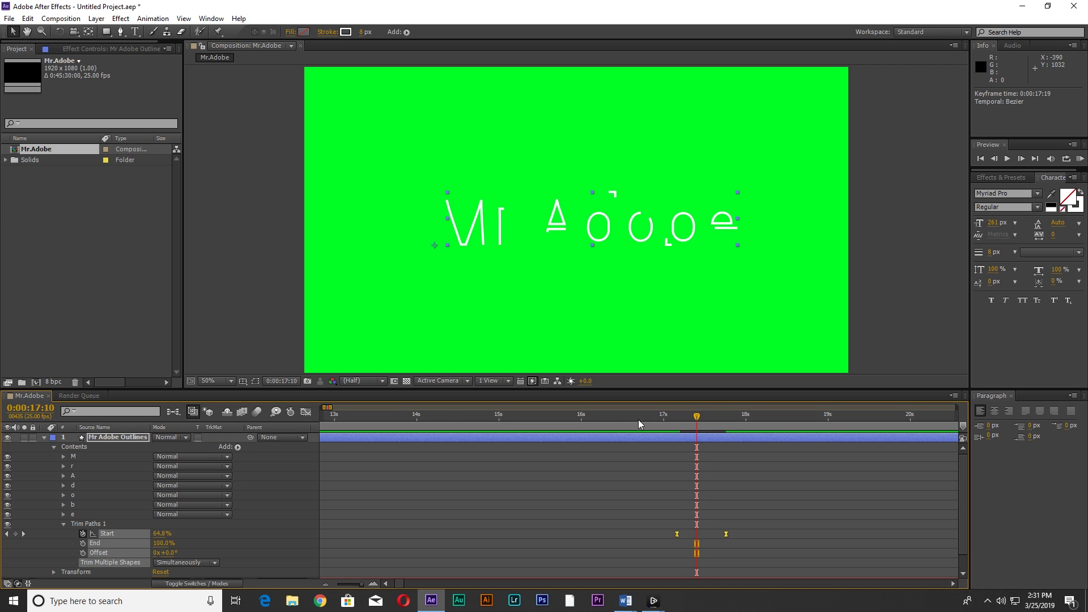
- In the Graph Editor, drag both Start keyframes' influence handles inward for a steeper speed curve
{"action": "left_click", "coordinate": [306, 412]}
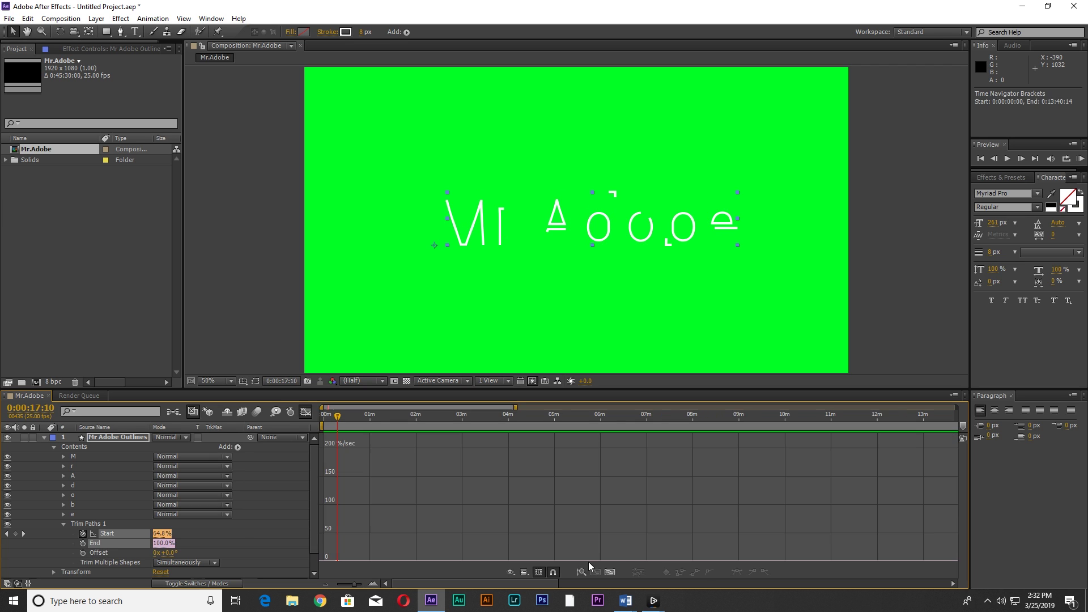
{"action": "left_click", "coordinate": [609, 572]}
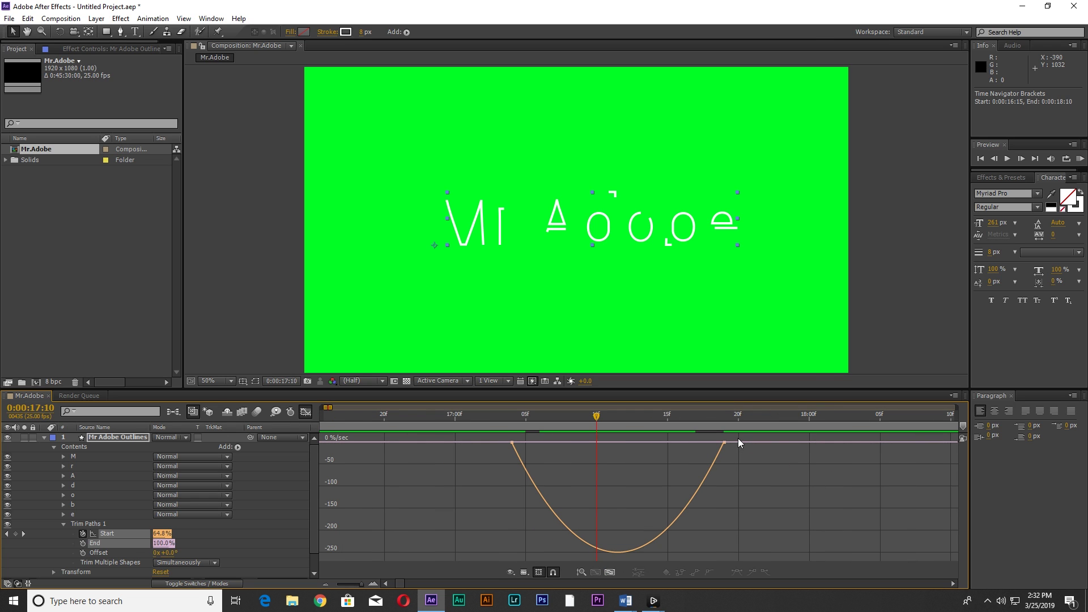
{"action": "mouse_move", "coordinate": [739, 442]}
{"action": "left_mouse_down"}
{"action": "mouse_move", "coordinate": [492, 450]}
{"action": "mouse_move", "coordinate": [587, 443]}
{"action": "left_mouse_up"}
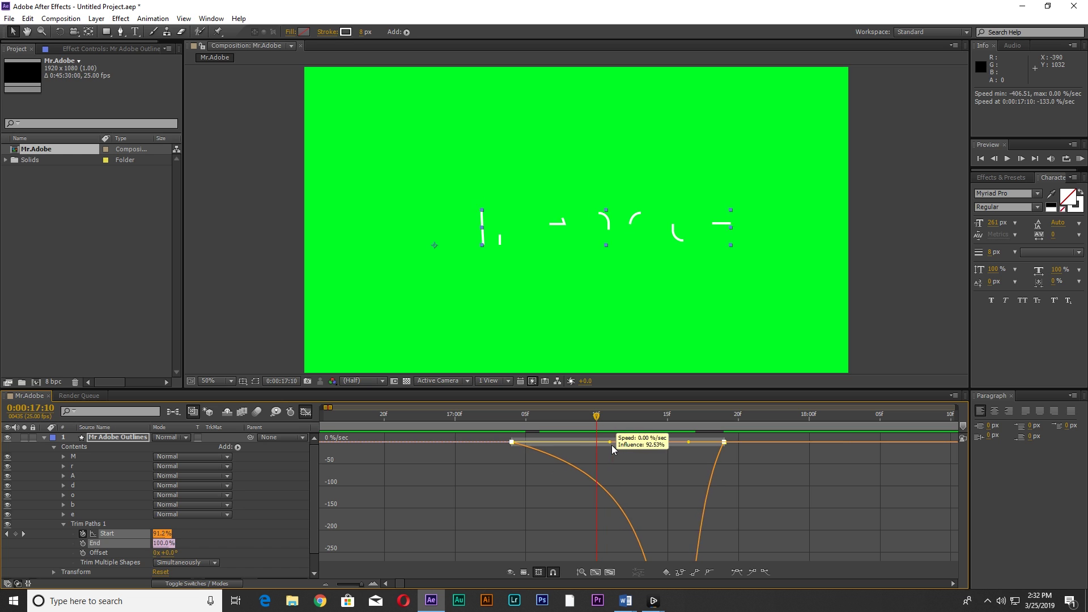
{"action": "left_click_drag", "start_coordinate": [613, 449], "coordinate": [619, 443]}
{"action": "left_click_drag", "start_coordinate": [688, 442], "coordinate": [641, 443]}
{"action": "left_click", "coordinate": [499, 417]}
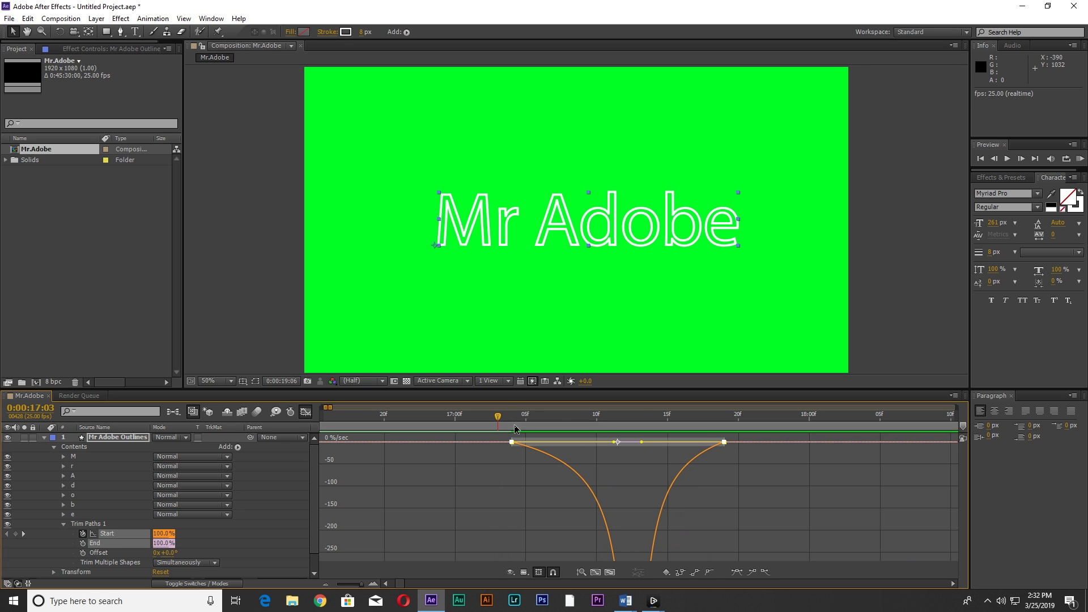
{"action": "scroll", "coordinate": [442, 468], "scroll_direction": "down", "scroll_amount": 5}
- Preview the draw-on with the Composition panel maximized, then restore the panels and rewind
{"action": "key", "text": "shift+F3"}
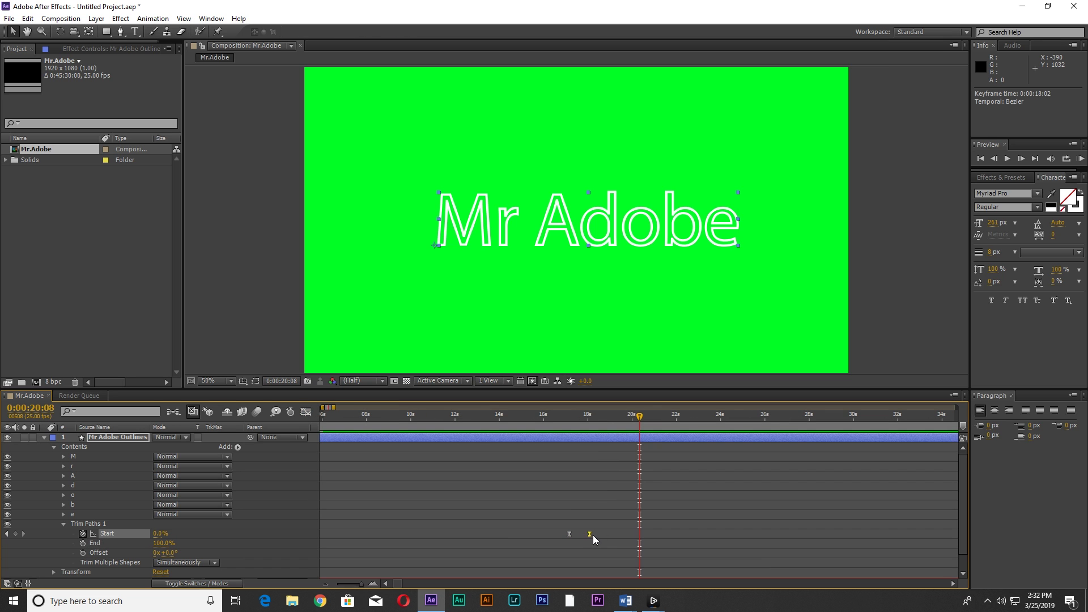
{"action": "left_click", "coordinate": [563, 423]}
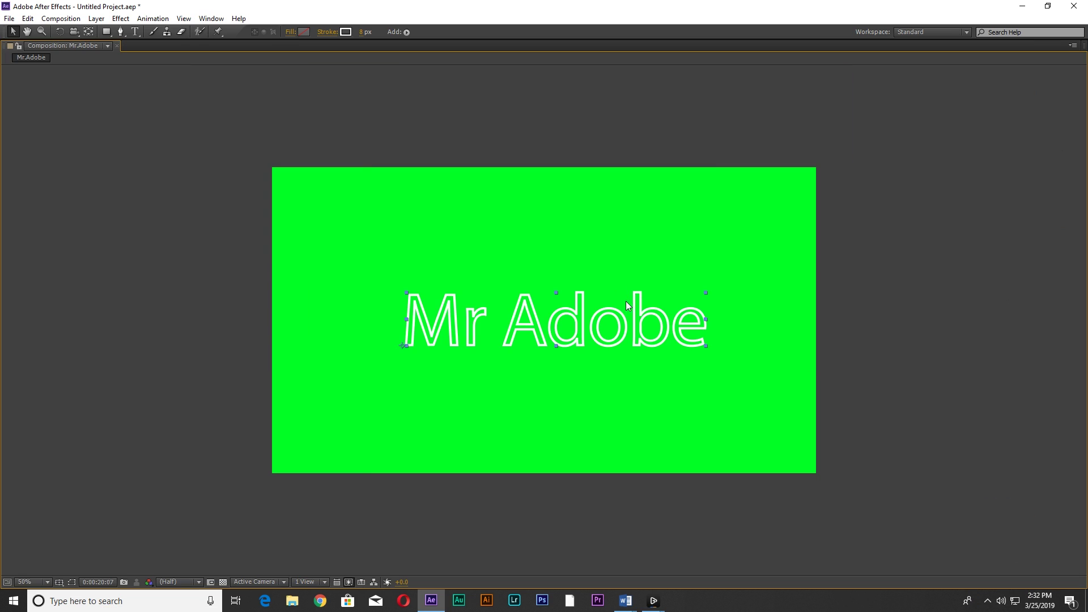
{"action": "key", "text": "grave"}
{"action": "scroll", "coordinate": [510, 370], "scroll_direction": "up", "scroll_amount": 2}
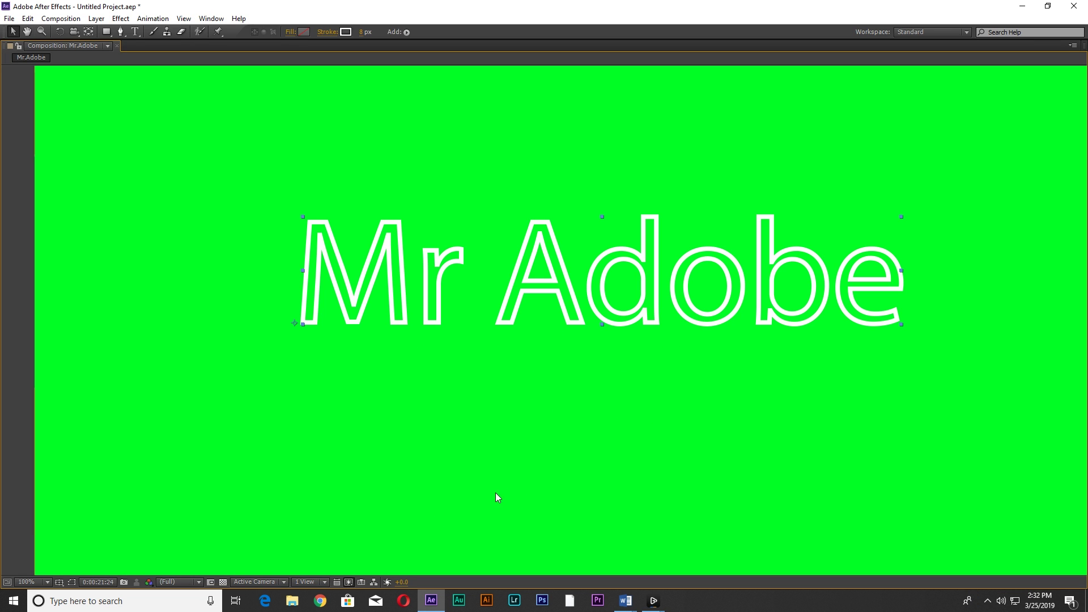
{"action": "key", "text": "grave"}
{"action": "left_click_drag", "start_coordinate": [571, 420], "coordinate": [575, 421]}
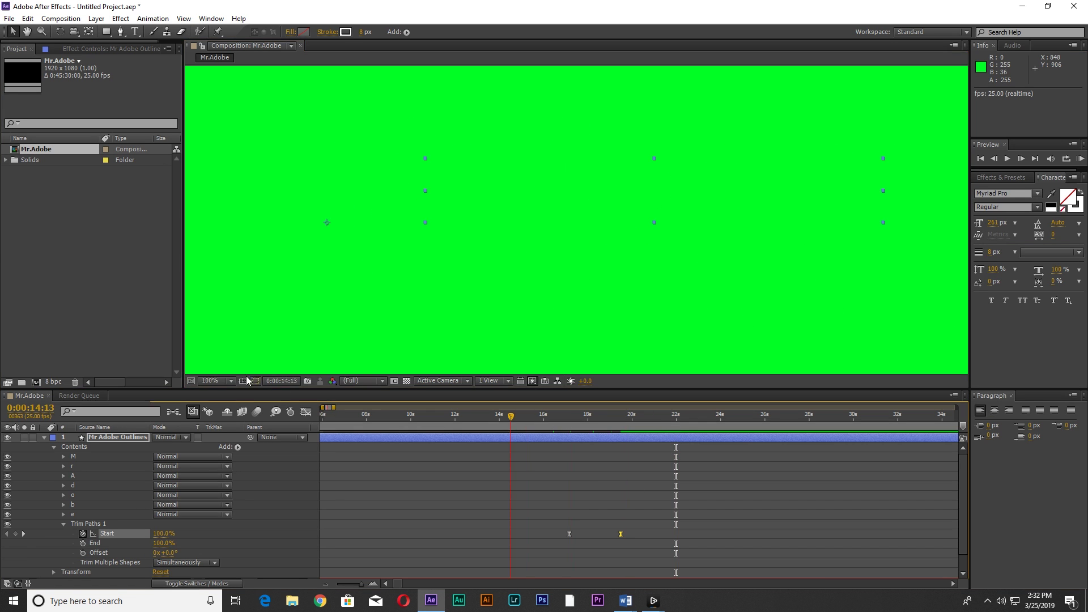